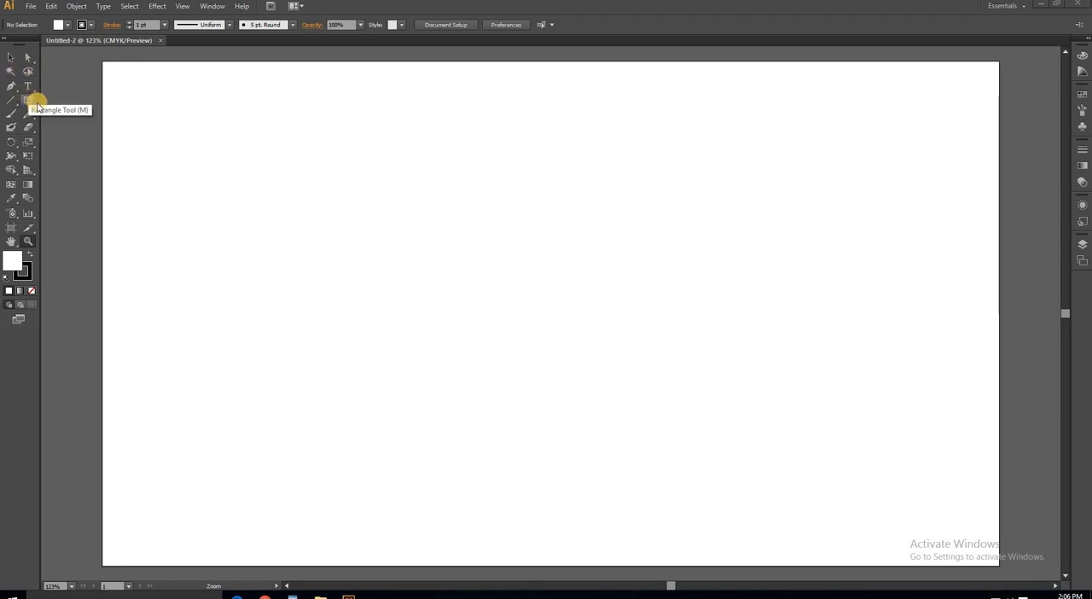
# - Create a 100 px square near the artboard's upper-left area with the Rectangle tool
pyautogui.click(31, 102)
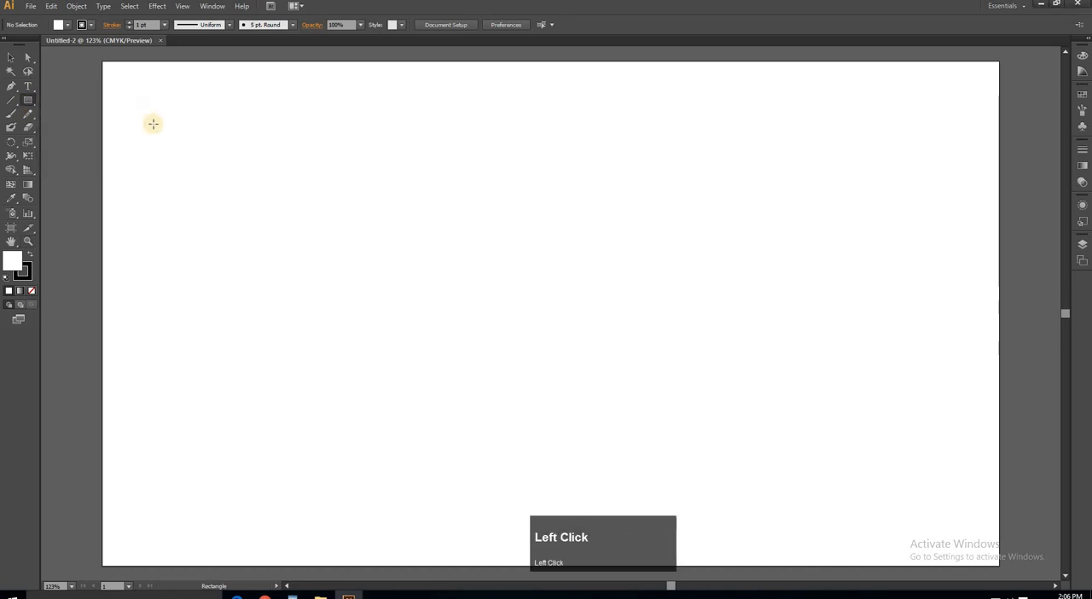
pyautogui.click(156, 124)
pyautogui.click(369, 207)
# - Create a 100 × 100 px rounded rectangle and align it beside the square
pyautogui.moveTo(32, 99); pyautogui.dragTo(79, 114)
pyautogui.click(316, 143)
pyautogui.click(529, 327)
pyautogui.click(11, 57)
pyautogui.moveTo(357, 177); pyautogui.dragTo(291, 159)
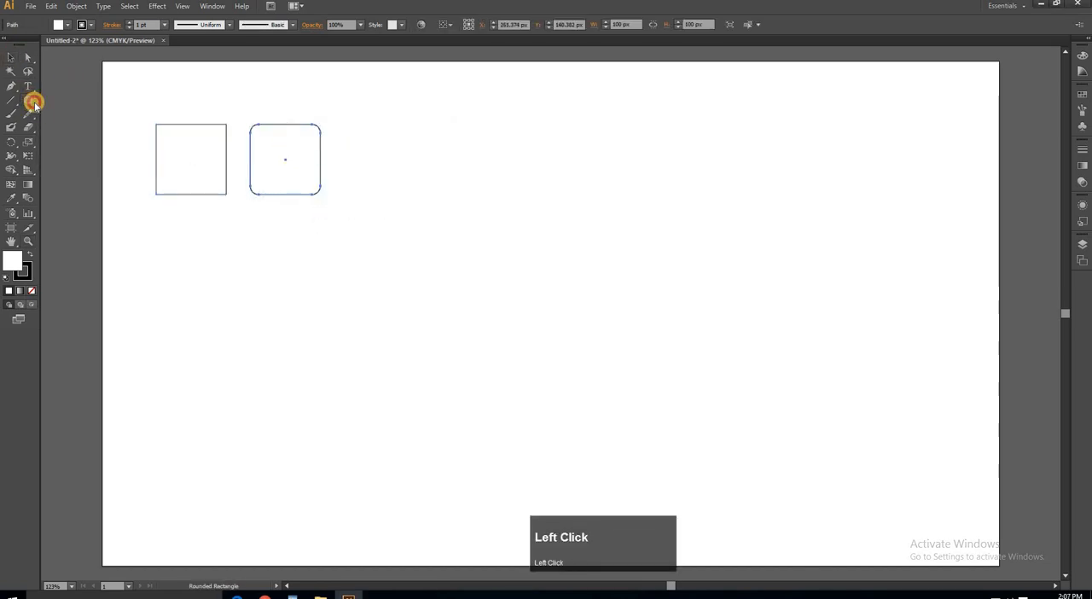
# - Create a 100 px circle with the Ellipse tool and place it in line after the rounded square
pyautogui.moveTo(34, 102); pyautogui.dragTo(78, 128)
pyautogui.click(415, 149)
pyautogui.click(513, 319)
pyautogui.click(11, 57)
pyautogui.moveTo(444, 178); pyautogui.dragTo(378, 153)
# - Create a six-sided polygon and place it in the row after the circle
pyautogui.moveTo(33, 102); pyautogui.dragTo(78, 142)
pyautogui.click(500, 155)
pyautogui.click(519, 273)
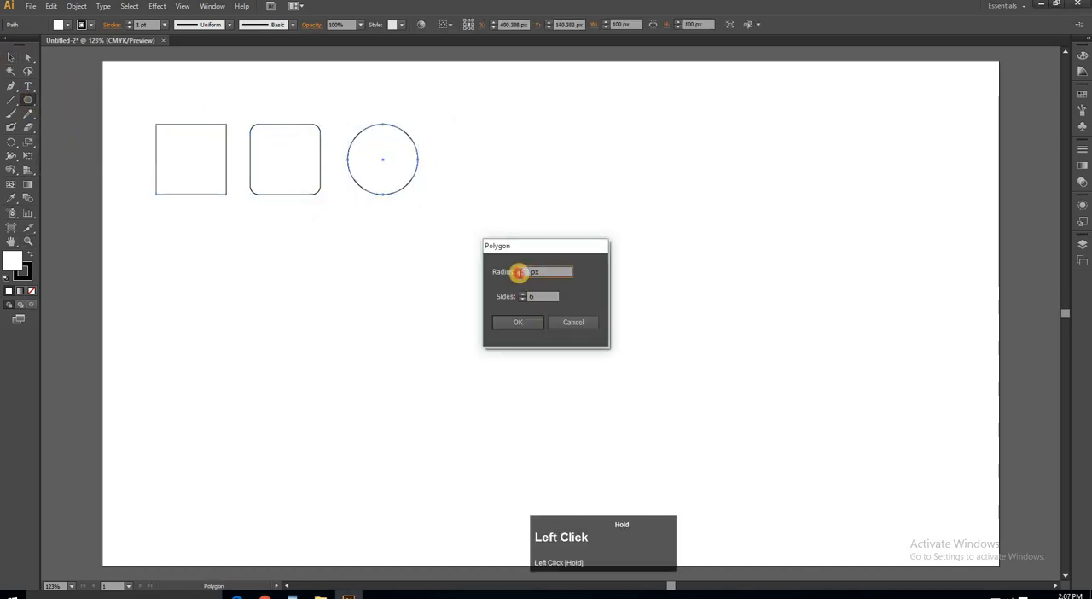
pyautogui.click(519, 322)
pyautogui.click(12, 57)
pyautogui.moveTo(504, 147); pyautogui.dragTo(481, 154)
# - Create a five-pointed star about 95 px wide, place it at the end of the row and clear the selection
pyautogui.moveTo(32, 101); pyautogui.dragTo(78, 155)
pyautogui.click(586, 157)
pyautogui.click(518, 335)
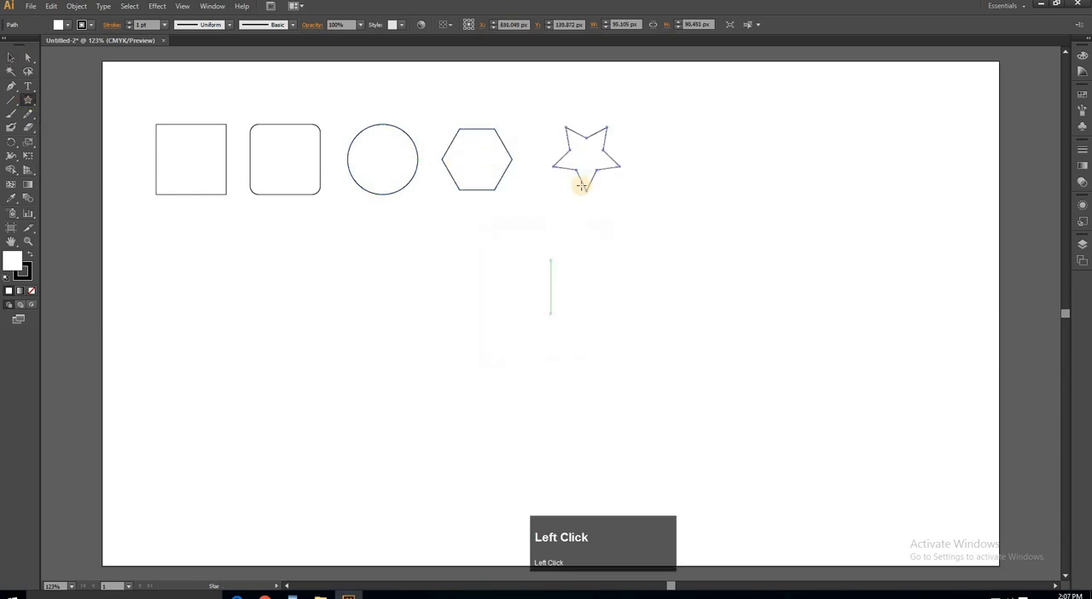
pyautogui.click(11, 57)
pyautogui.moveTo(589, 160); pyautogui.dragTo(563, 158)
pyautogui.click(630, 279)
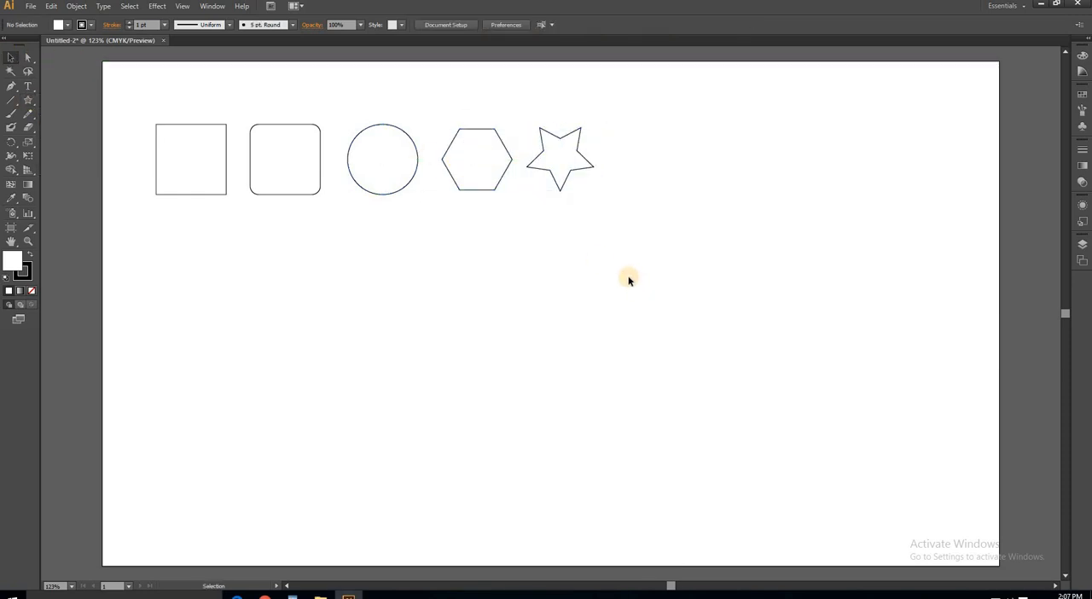
# - Copy the row of five shapes directly below itself and repeat the copy until there are five evenly spaced rows
pyautogui.moveTo(129, 106); pyautogui.dragTo(619, 217)
pyautogui.moveTo(384, 182); pyautogui.dragTo(386, 247)
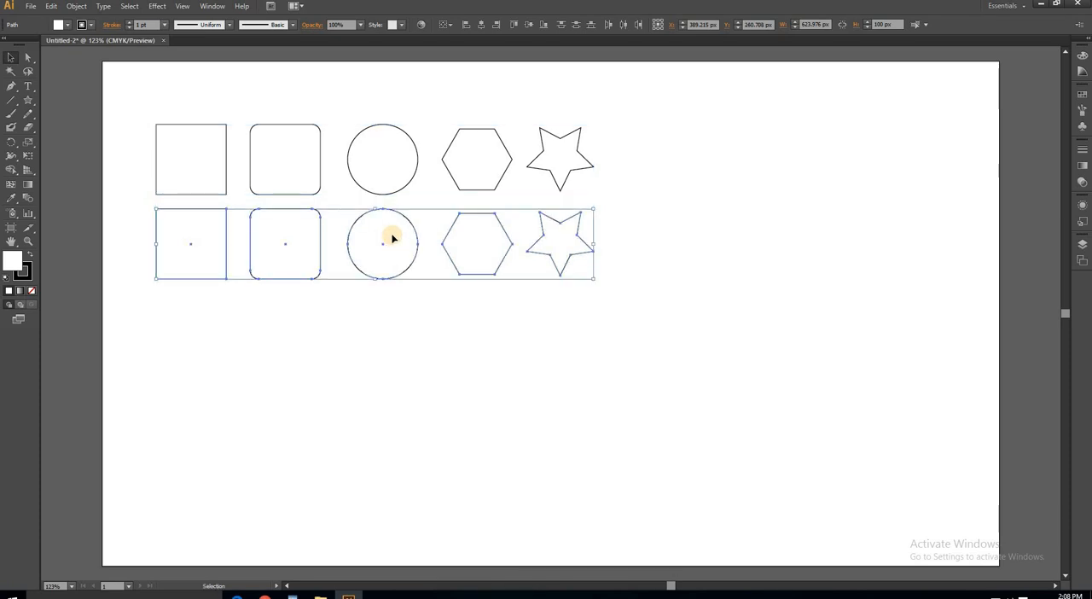
pyautogui.hotkey('ctrl', 'd')
pyautogui.hotkey('ctrl', 'd')
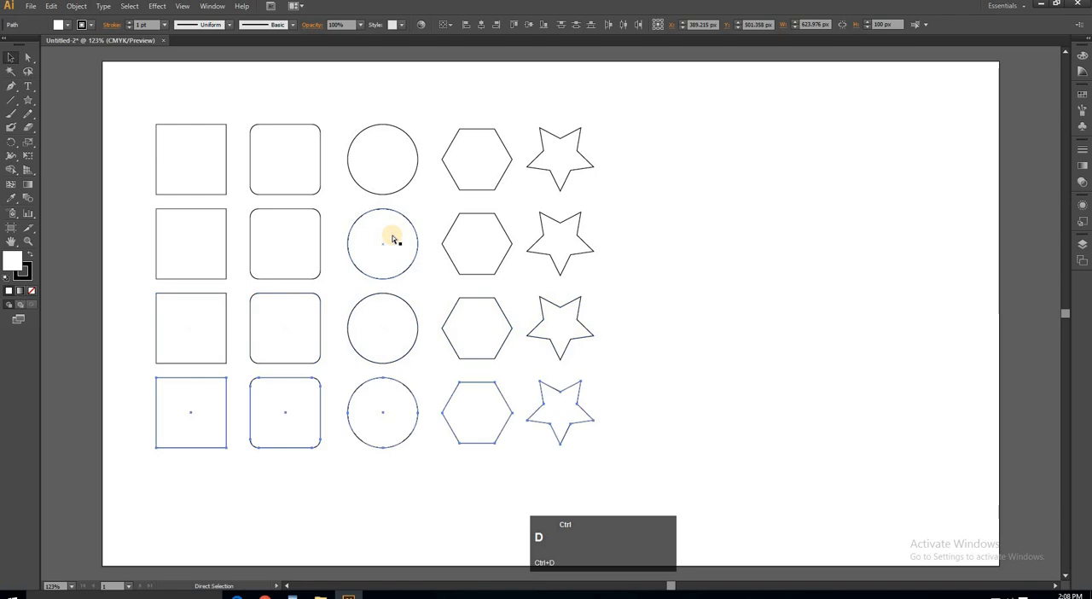
pyautogui.hotkey('ctrl', 'd')
# - Fill the first row of shapes with yellow
pyautogui.moveTo(637, 118); pyautogui.dragTo(126, 206)
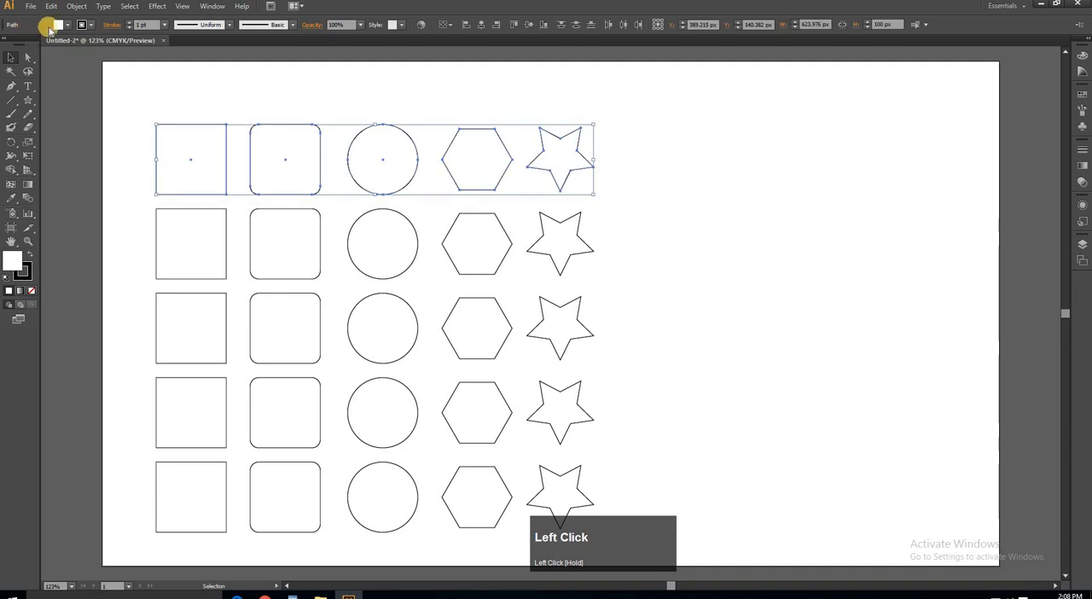
pyautogui.click(68, 27)
pyautogui.click(47, 44)
pyautogui.click(128, 205)
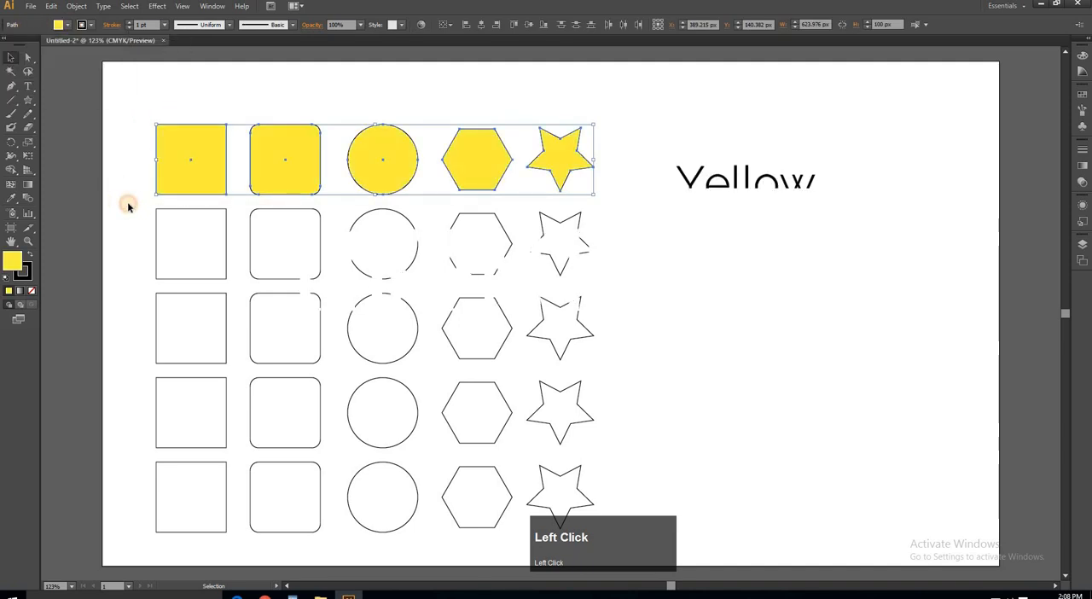
# - Fill the second row of shapes with pink
pyautogui.moveTo(127, 202); pyautogui.dragTo(621, 285)
pyautogui.click(68, 27)
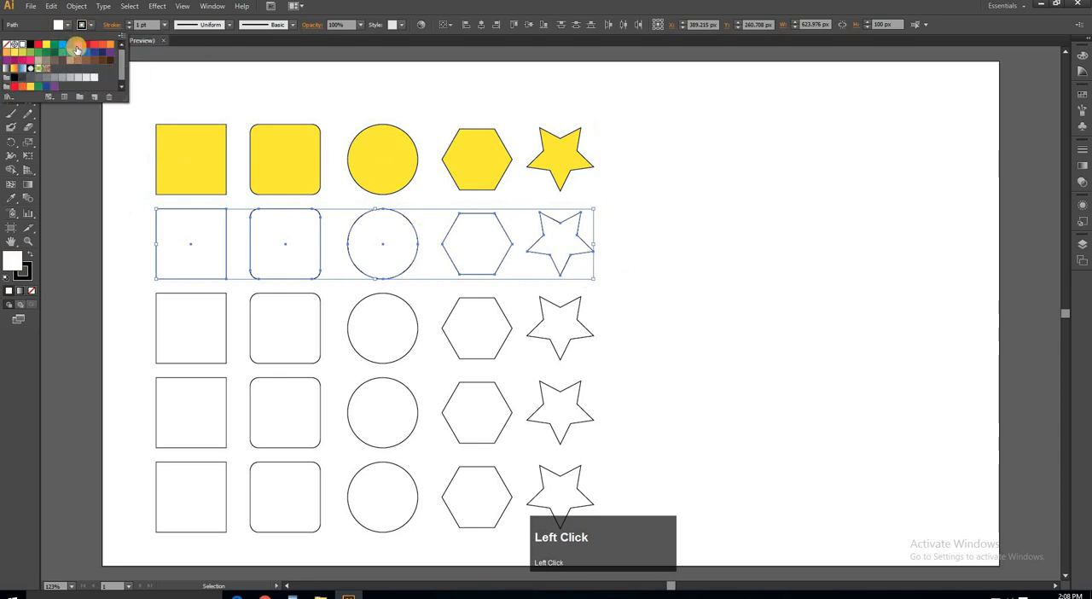
pyautogui.click(78, 45)
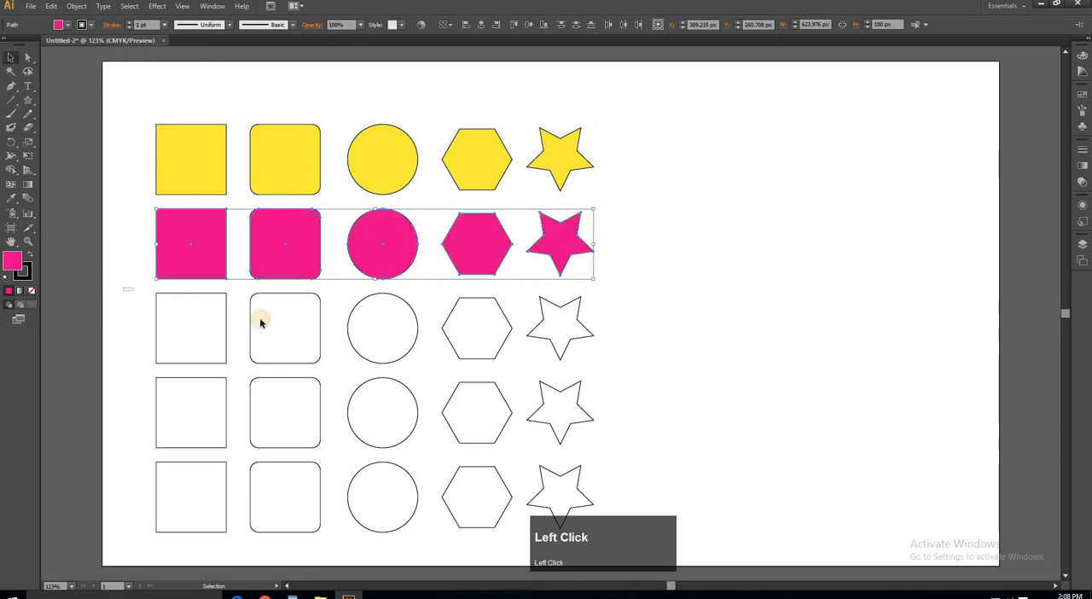
# - Fill the third row of shapes with light green
pyautogui.moveTo(124, 287); pyautogui.dragTo(631, 373)
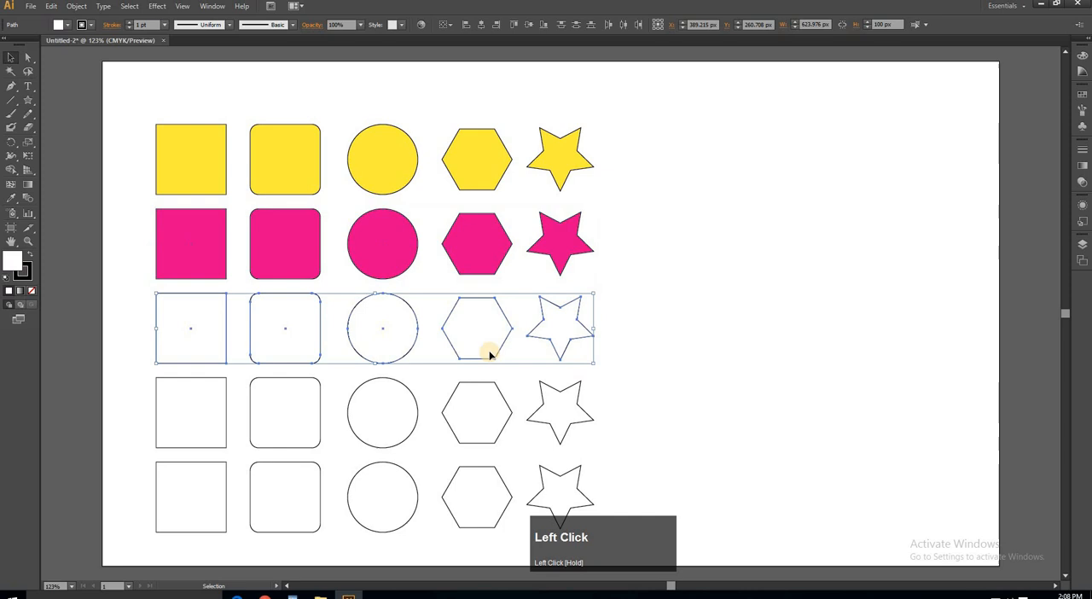
pyautogui.click(67, 25)
pyautogui.click(30, 54)
# - Fill the fourth row of shapes with red
pyautogui.moveTo(122, 366); pyautogui.dragTo(629, 456)
pyautogui.click(68, 26)
pyautogui.click(93, 43)
# - Fill the fifth row of shapes with dark blue and clear the selection
pyautogui.moveTo(122, 459); pyautogui.dragTo(604, 536)
pyautogui.click(67, 25)
pyautogui.click(70, 44)
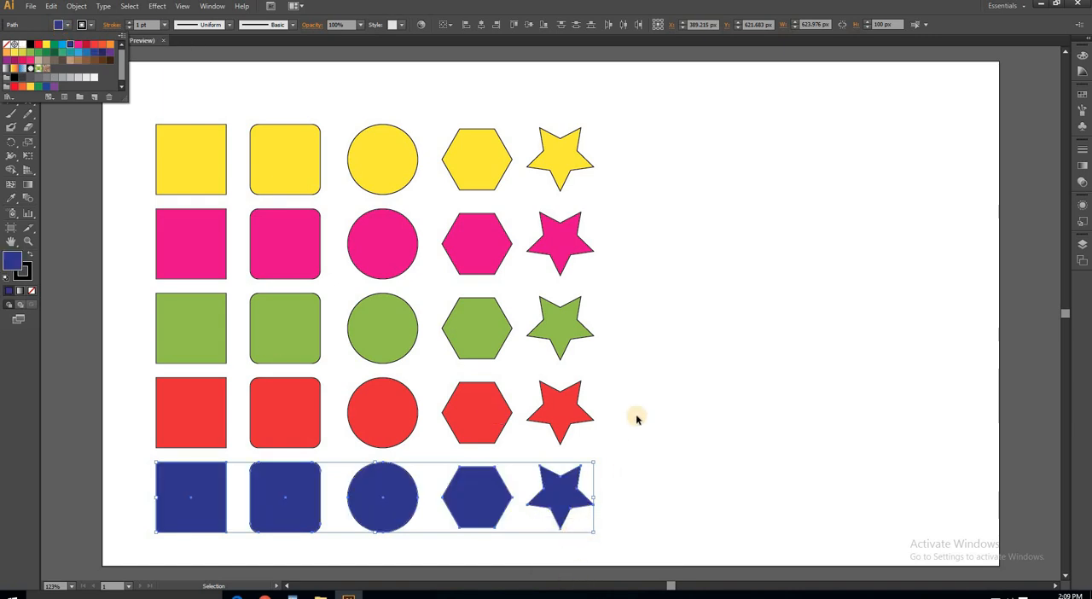
pyautogui.click(124, 38)
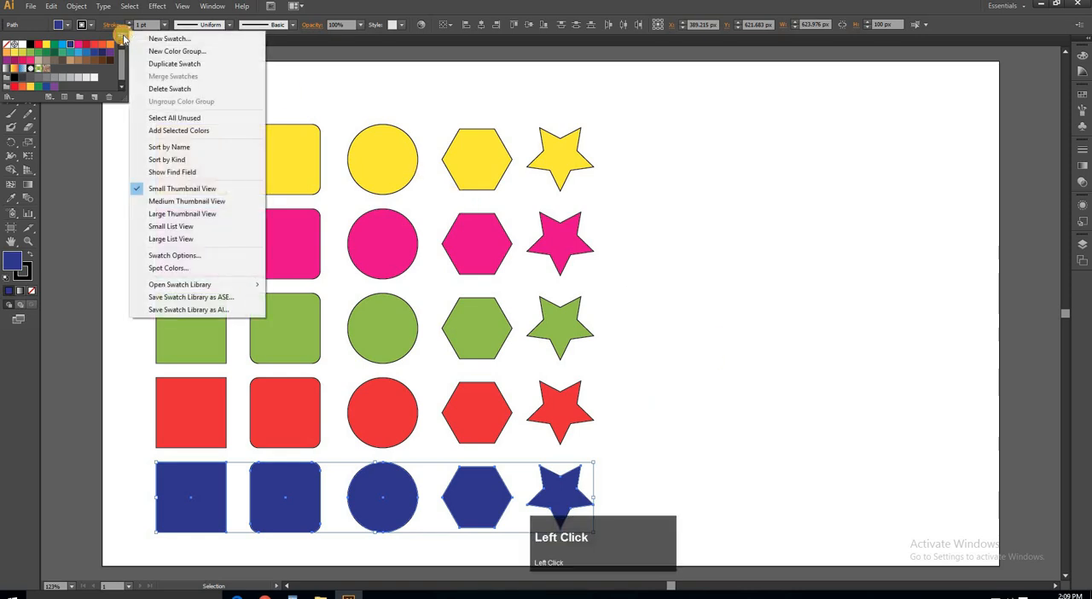
pyautogui.click(106, 38)
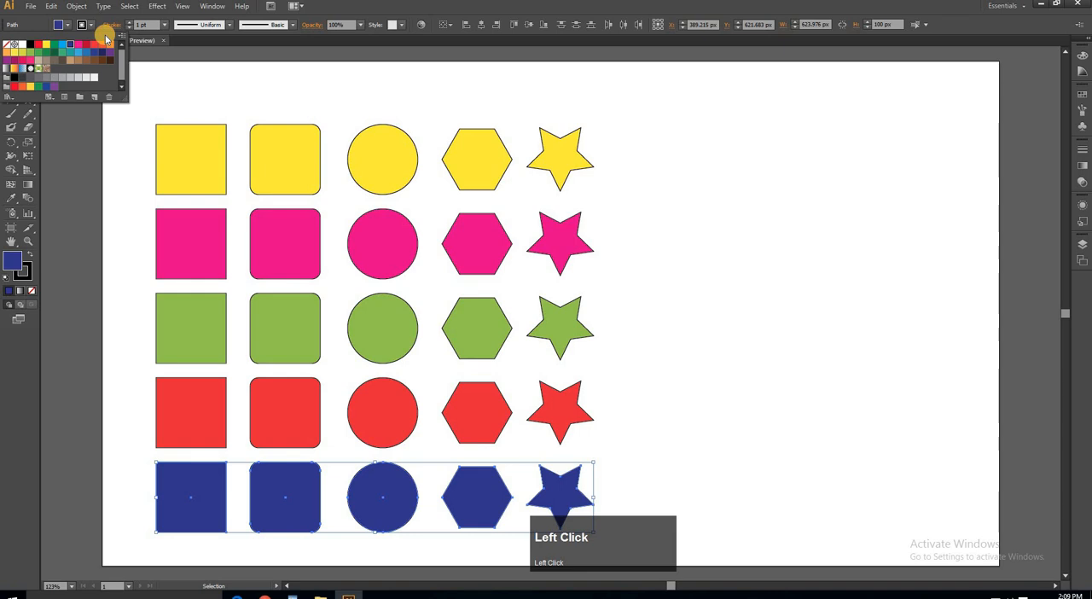
pyautogui.click(680, 244)
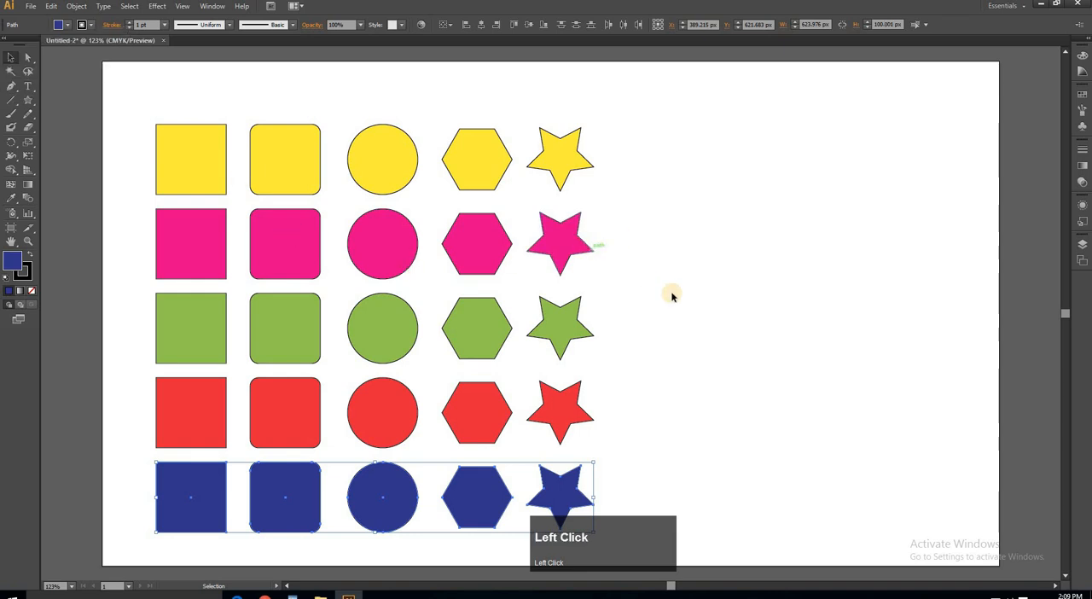
pyautogui.click(685, 321)
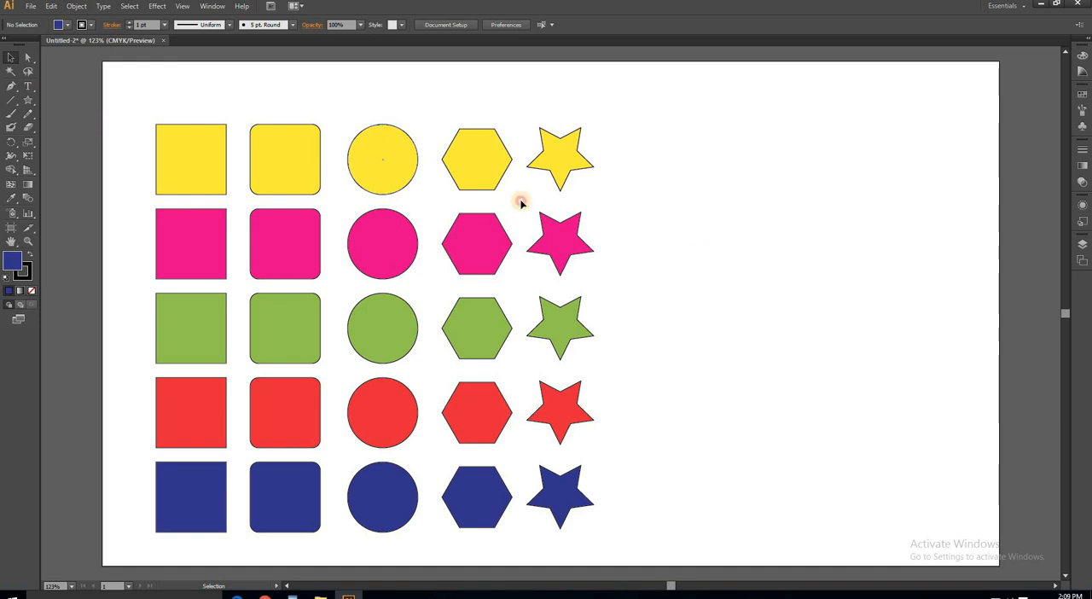
# - Scatter the yellow circle, the pink, red and green stars, the yellow, green and red hexagons, and the pink rounded square out of the grid
pyautogui.moveTo(370, 160); pyautogui.dragTo(688, 307)
pyautogui.moveTo(553, 242); pyautogui.dragTo(652, 184)
pyautogui.moveTo(478, 162); pyautogui.dragTo(577, 236)
pyautogui.moveTo(477, 328); pyautogui.dragTo(470, 173)
pyautogui.moveTo(478, 411); pyautogui.dragTo(607, 297)
pyautogui.moveTo(566, 397); pyautogui.dragTo(647, 380)
pyautogui.moveTo(562, 336); pyautogui.dragTo(535, 345)
pyautogui.moveTo(287, 248); pyautogui.dragTo(733, 242)
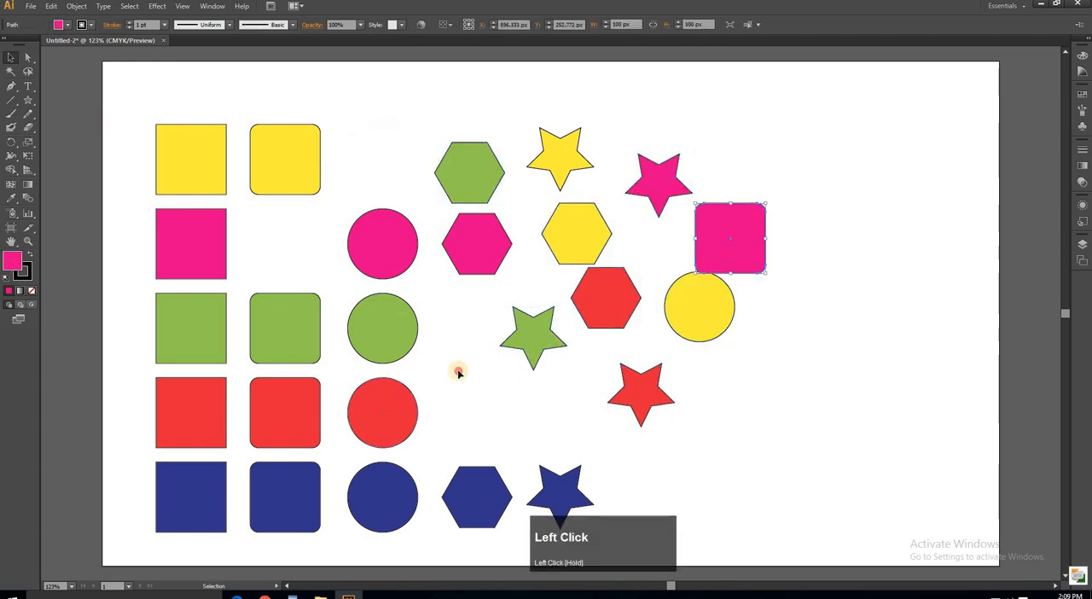
# - Scatter the red and blue circles, blue hexagon, blue star, red and green rounded squares, and yellow square among the other shapes
pyautogui.moveTo(384, 415); pyautogui.dragTo(469, 330)
pyautogui.moveTo(477, 499); pyautogui.dragTo(552, 418)
pyautogui.moveTo(561, 496); pyautogui.dragTo(394, 177)
pyautogui.moveTo(292, 420); pyautogui.dragTo(741, 412)
pyautogui.moveTo(286, 330); pyautogui.dragTo(637, 109)
pyautogui.moveTo(195, 164); pyautogui.dragTo(454, 426)
pyautogui.moveTo(465, 120); pyautogui.dragTo(465, 119)
# - Scatter the blue and yellow rounded squares and the green, blue, red and pink squares around the other shapes
pyautogui.moveTo(285, 498); pyautogui.dragTo(664, 479)
pyautogui.moveTo(191, 328); pyautogui.dragTo(811, 327)
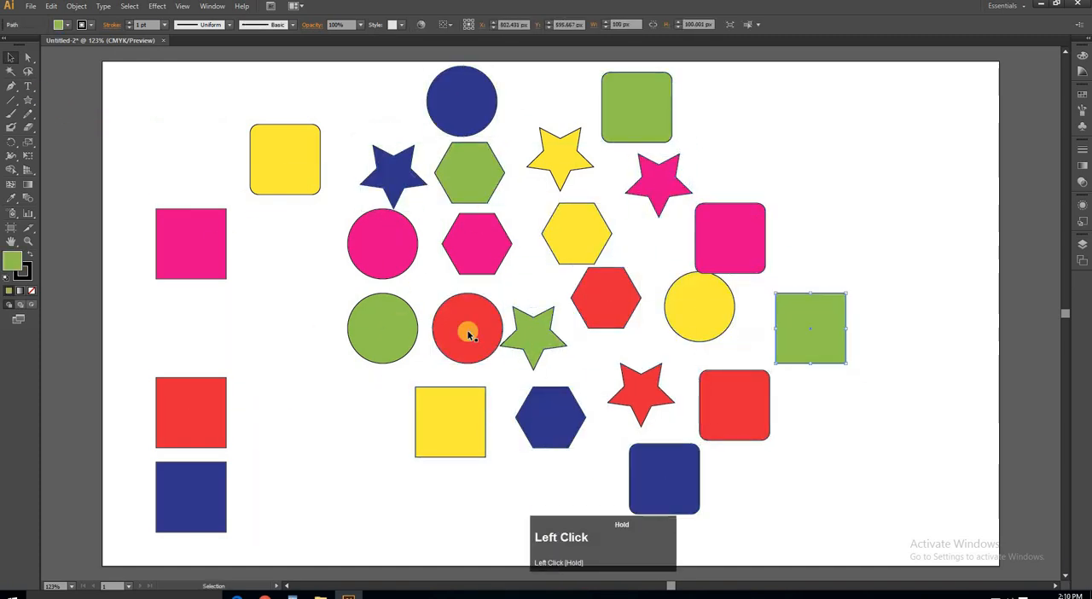
pyautogui.moveTo(191, 498); pyautogui.dragTo(808, 238)
pyautogui.moveTo(191, 412); pyautogui.dragTo(345, 421)
pyautogui.moveTo(191, 244); pyautogui.dragTo(775, 495)
pyautogui.moveTo(285, 160); pyautogui.dragTo(299, 274)
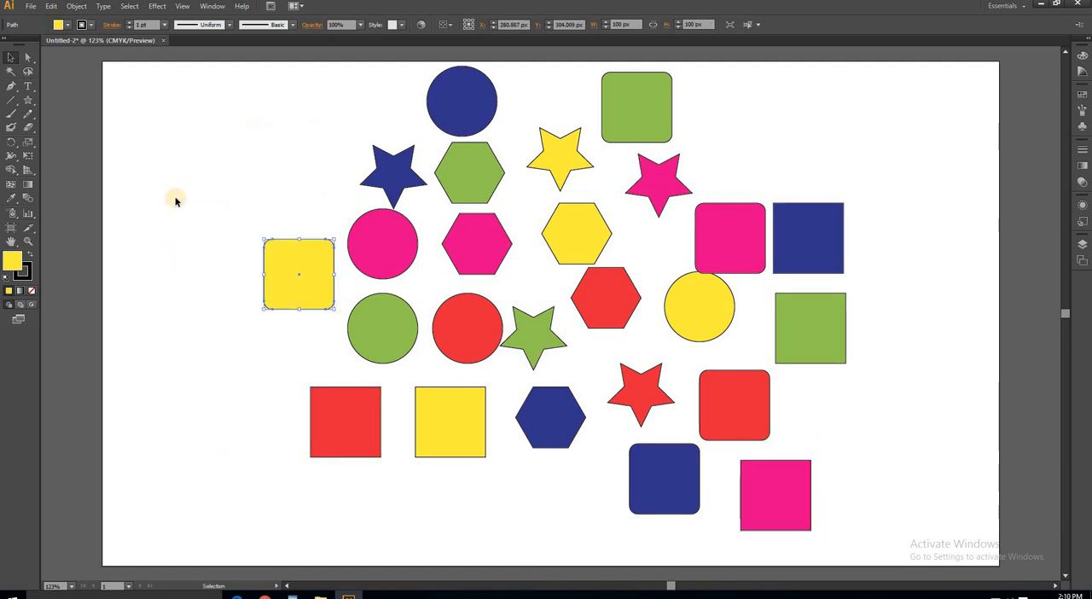
# - Select all dark blue shapes with the Magic Wand, move them left together and undo the move
pyautogui.click(10, 75)
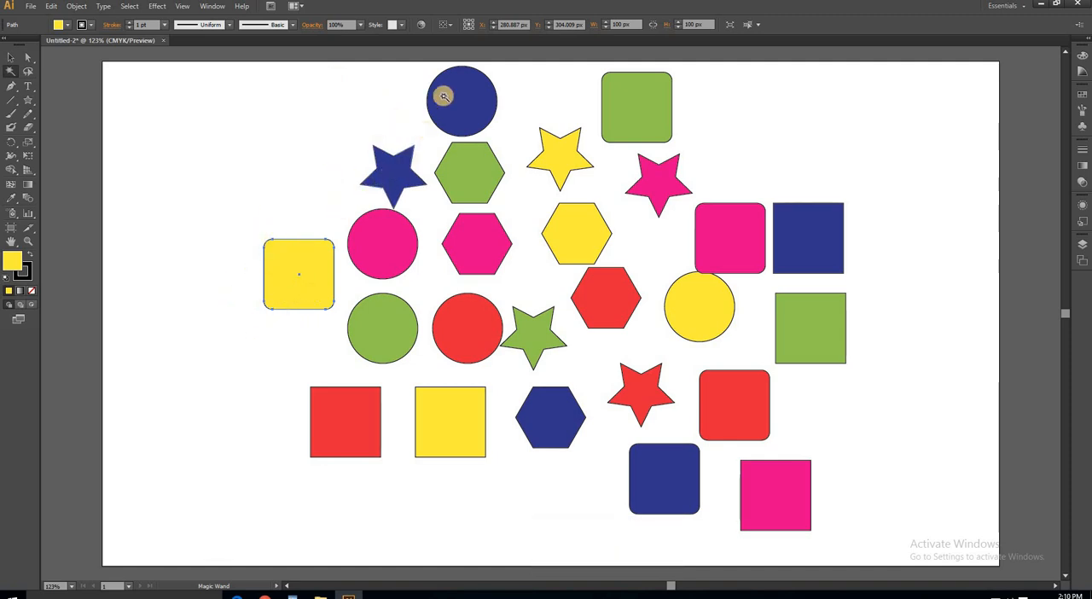
pyautogui.click(459, 93)
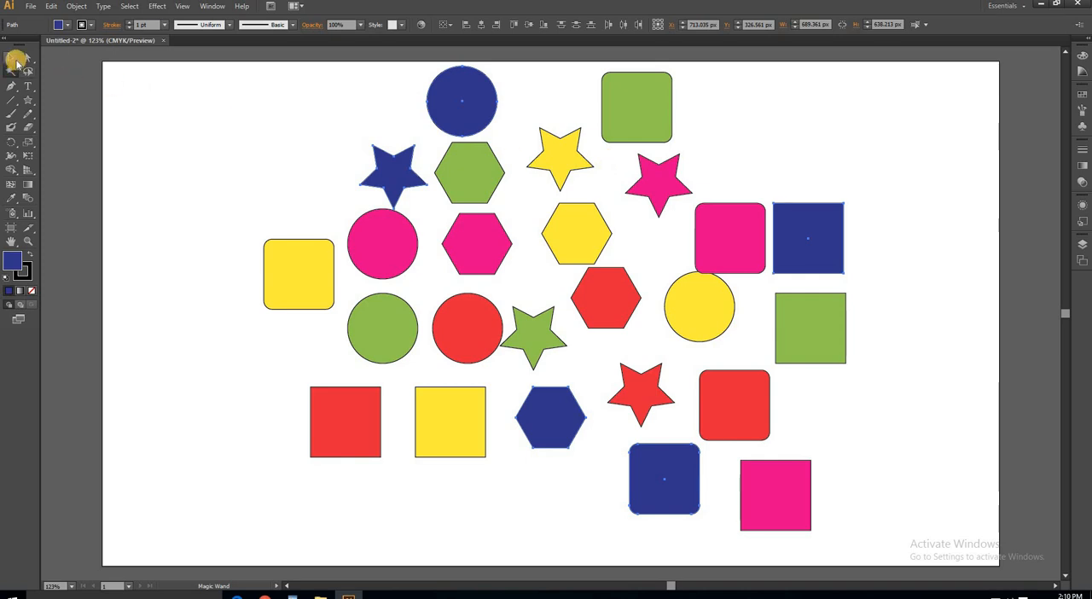
pyautogui.click(17, 59)
pyautogui.moveTo(435, 84); pyautogui.dragTo(243, 82)
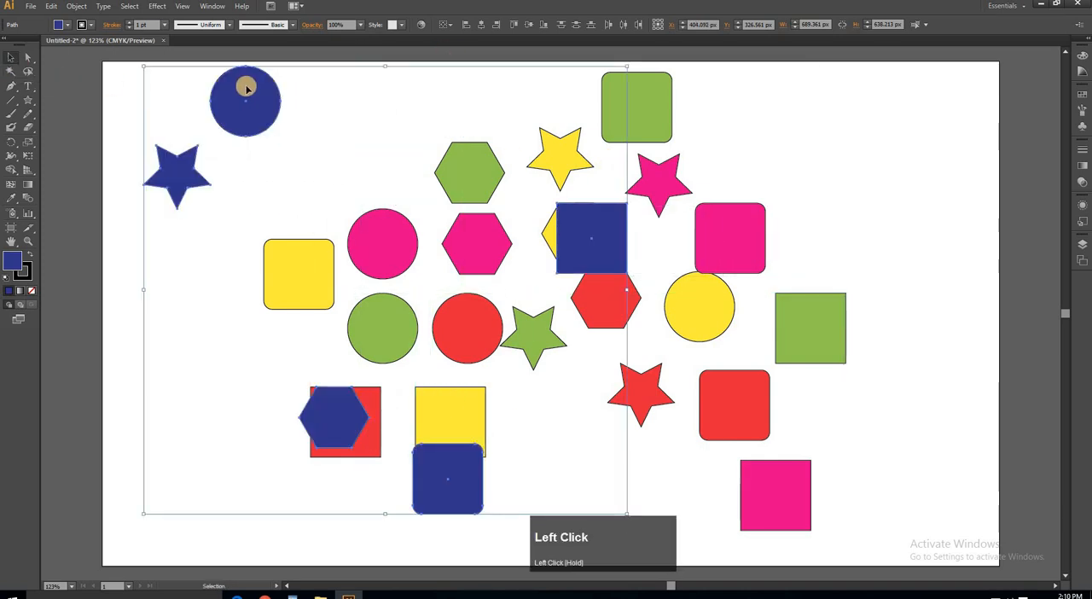
pyautogui.hotkey('ctrl', 'z')
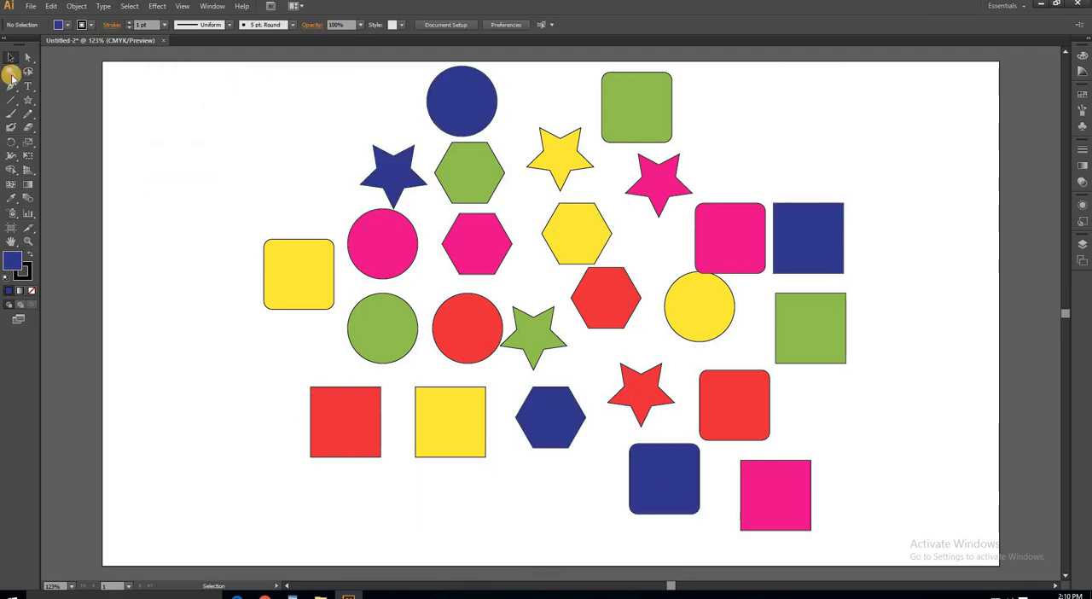
# - Select all pink shapes with the Magic Wand, try moving them as a set, undo the move and clear the selection
pyautogui.click(11, 74)
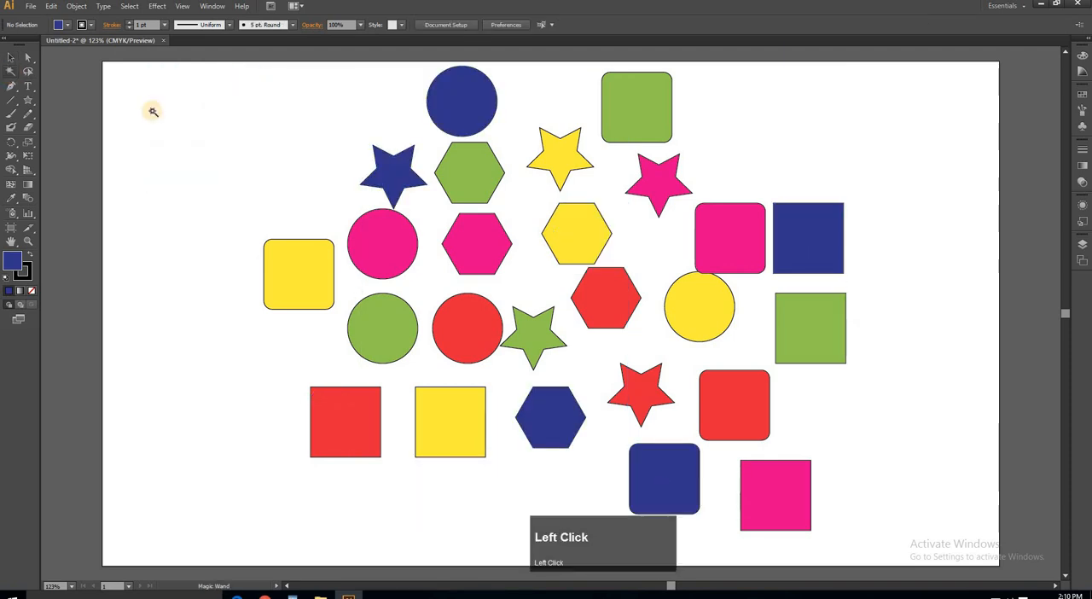
pyautogui.click(385, 241)
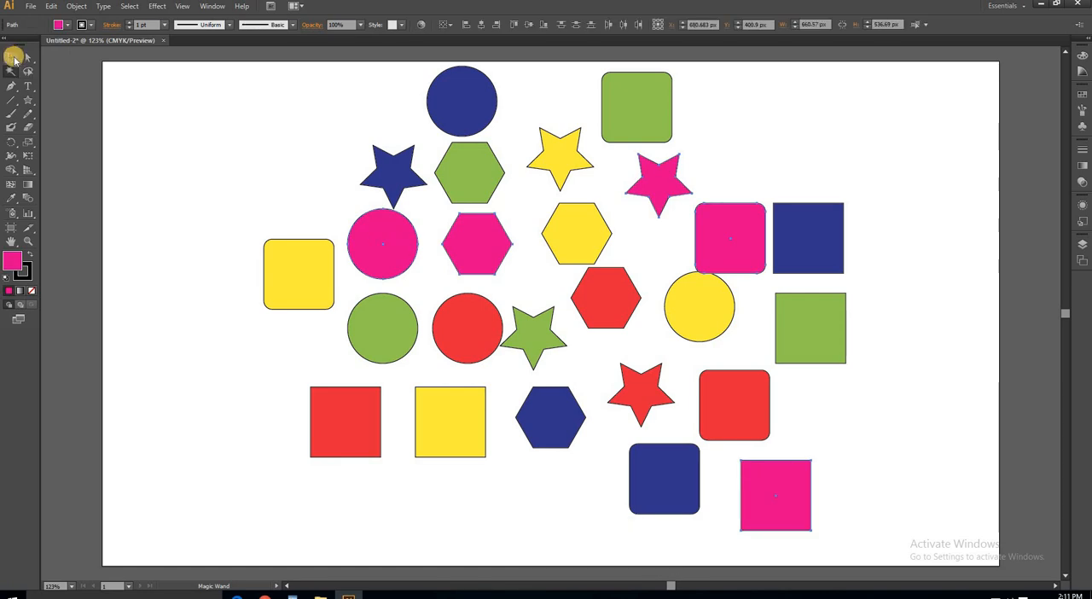
pyautogui.click(13, 58)
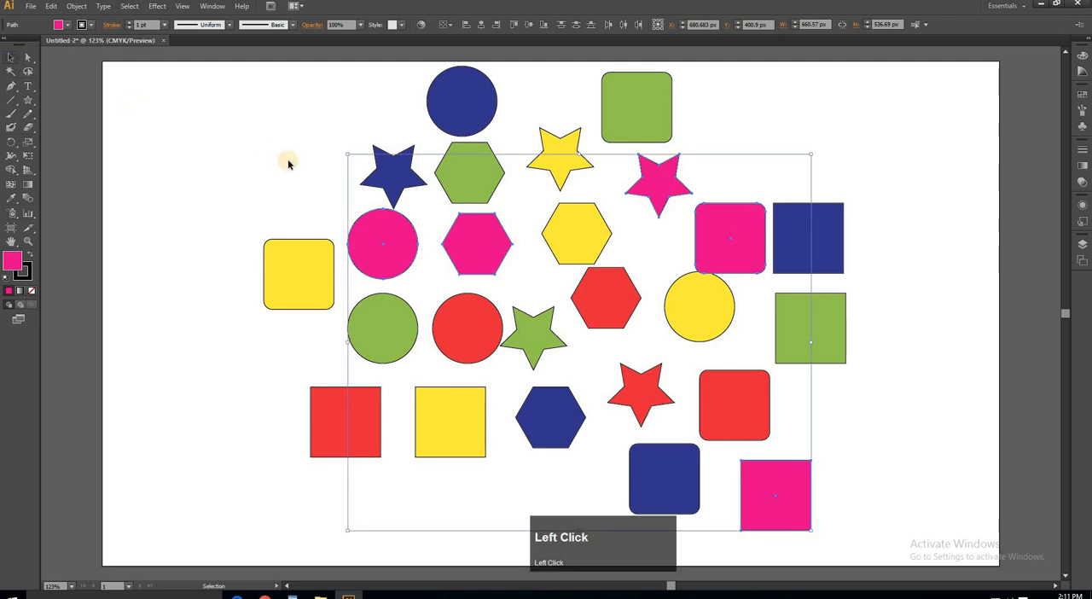
pyautogui.moveTo(348, 153); pyautogui.dragTo(242, 232)
pyautogui.hotkey('ctrl', 'z')
pyautogui.hotkey('ctrl', 'z')
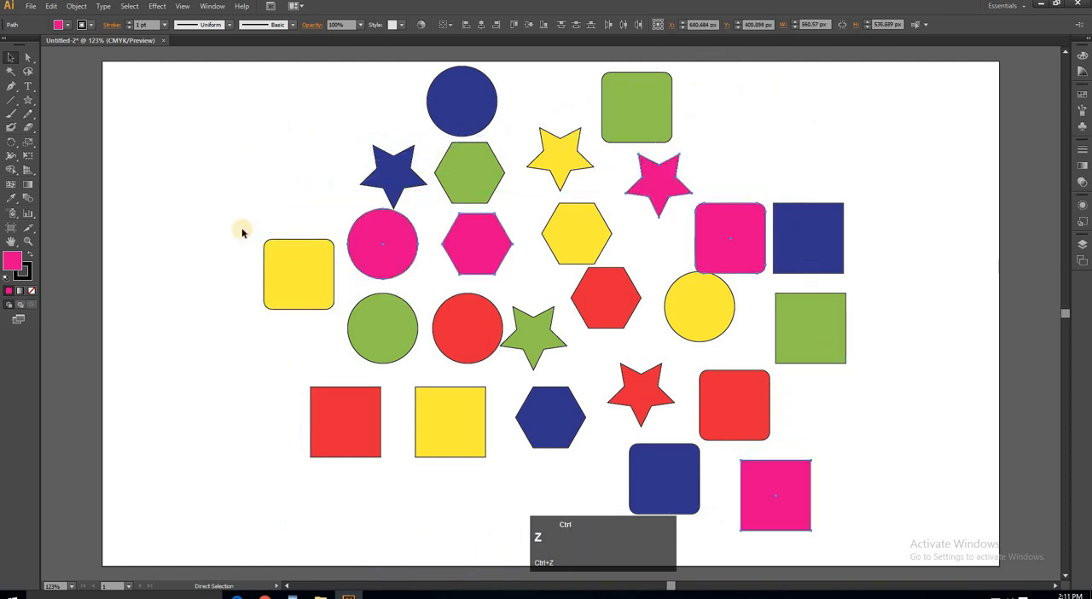
pyautogui.click(330, 183)
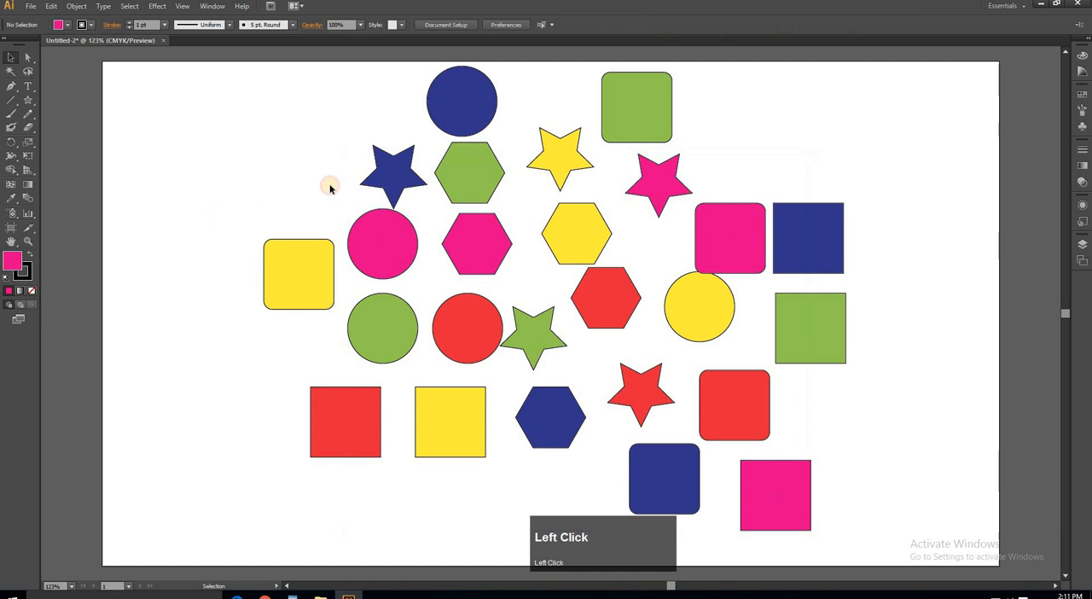
# - Lasso the outer shapes from the blue circle and star down to the lower blue hexagon, and clear that selection
pyautogui.click(29, 75)
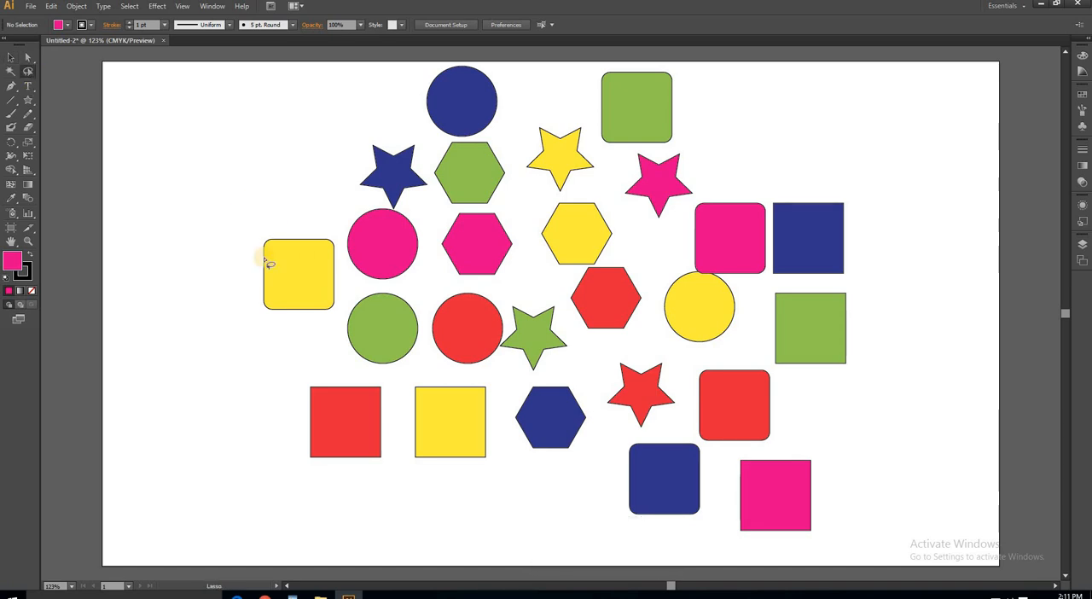
pyautogui.moveTo(257, 236)
pyautogui.mouseDown()
pyautogui.moveTo(249, 290)
pyautogui.moveTo(279, 333)
pyautogui.moveTo(323, 338)
pyautogui.moveTo(346, 303)
pyautogui.moveTo(337, 248)
pyautogui.moveTo(306, 226)
pyautogui.moveTo(256, 238)
pyautogui.moveTo(352, 135)
pyautogui.moveTo(412, 122)
pyautogui.moveTo(429, 151)
pyautogui.moveTo(427, 205)
pyautogui.moveTo(385, 215)
pyautogui.moveTo(349, 166)
pyautogui.moveTo(365, 128)
pyautogui.moveTo(427, 132)
pyautogui.moveTo(429, 109)
pyautogui.moveTo(361, 103)
pyautogui.moveTo(256, 155)
pyautogui.moveTo(205, 306)
pyautogui.moveTo(249, 487)
pyautogui.moveTo(356, 526)
pyautogui.moveTo(383, 489)
pyautogui.moveTo(391, 430)
pyautogui.moveTo(355, 369)
pyautogui.moveTo(323, 373)
pyautogui.moveTo(290, 404)
pyautogui.moveTo(304, 452)
pyautogui.moveTo(399, 479)
pyautogui.moveTo(577, 459)
pyautogui.moveTo(597, 410)
pyautogui.moveTo(563, 380)
pyautogui.moveTo(529, 378)
pyautogui.moveTo(509, 394)
pyautogui.moveTo(512, 469)
pyautogui.mouseUp()
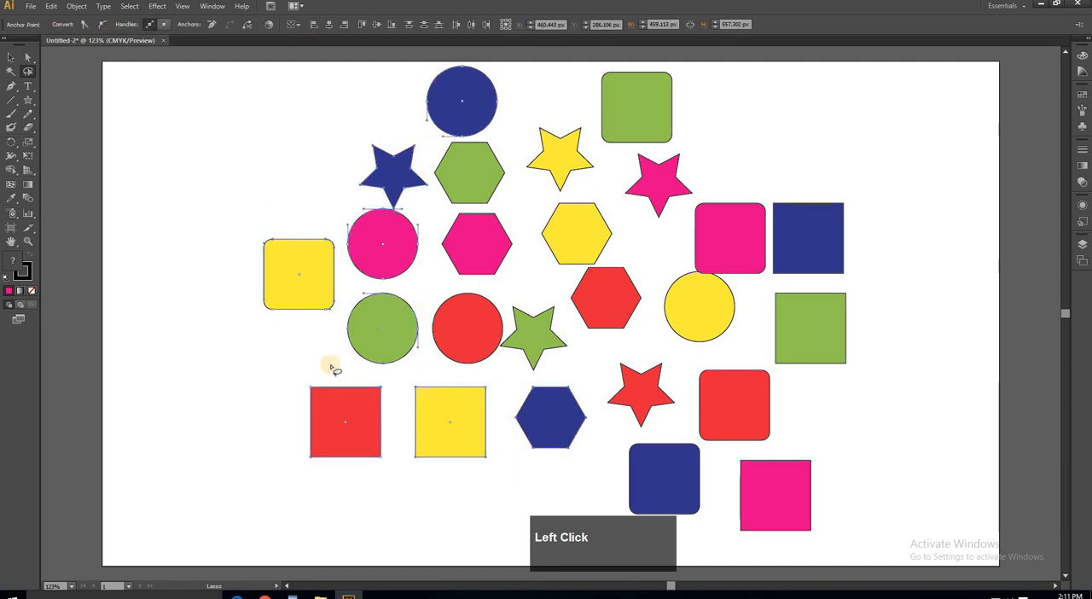
pyautogui.click(541, 433)
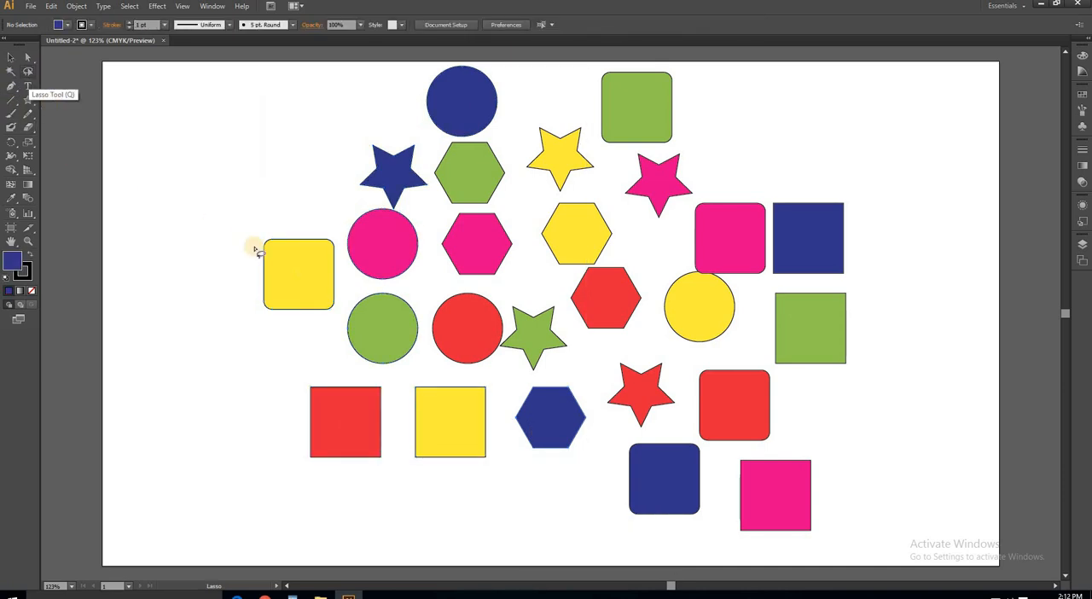
# - Lasso the yellow rounded square, and add the blue circle and the pink hexagon to the selection
pyautogui.moveTo(268, 228)
pyautogui.mouseDown()
pyautogui.moveTo(243, 251)
pyautogui.moveTo(241, 304)
pyautogui.moveTo(282, 333)
pyautogui.moveTo(347, 317)
pyautogui.moveTo(347, 276)
pyautogui.mouseUp()
pyautogui.moveTo(335, 238)
pyautogui.mouseDown()
pyautogui.moveTo(307, 221)
pyautogui.moveTo(266, 231)
pyautogui.mouseUp()
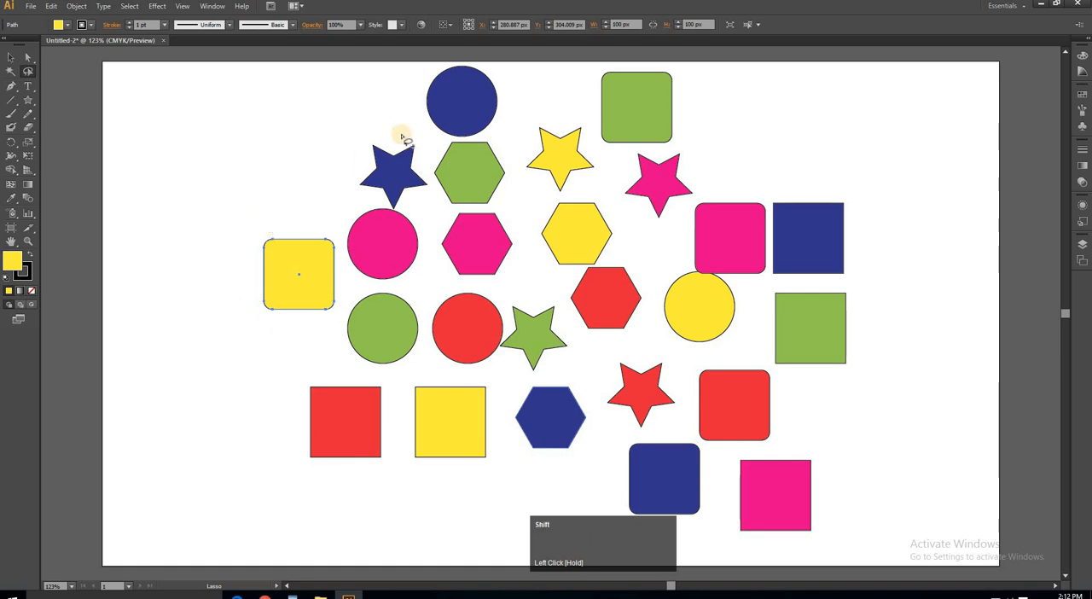
pyautogui.moveTo(421, 68)
pyautogui.mouseDown()
pyautogui.moveTo(410, 114)
pyautogui.moveTo(449, 134)
pyautogui.moveTo(489, 130)
pyautogui.moveTo(506, 113)
pyautogui.moveTo(492, 72)
pyautogui.moveTo(418, 81)
pyautogui.mouseUp()
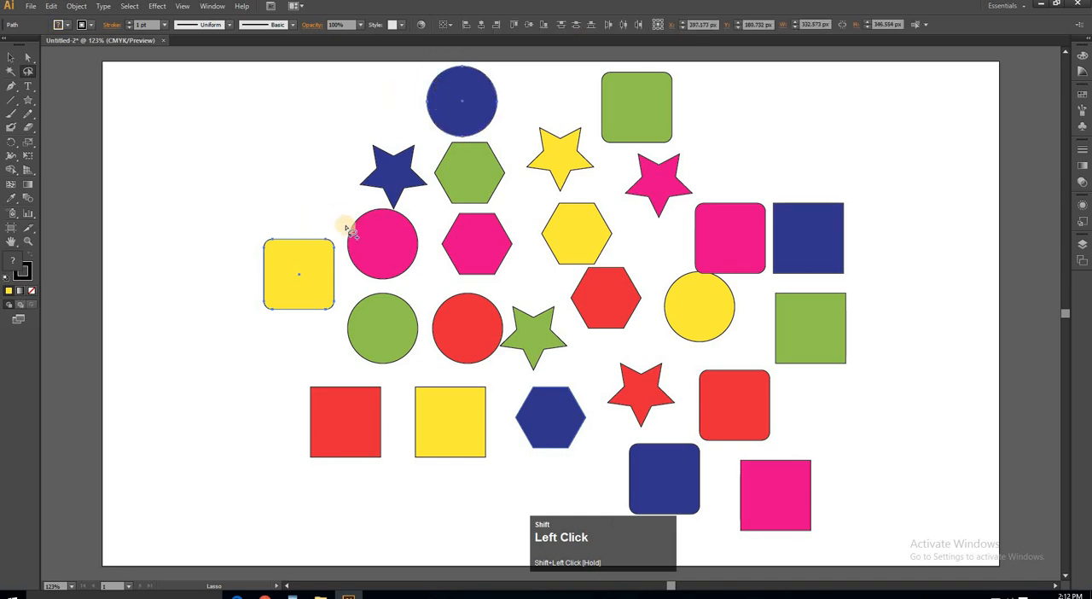
pyautogui.moveTo(445, 215)
pyautogui.mouseDown()
pyautogui.moveTo(434, 266)
pyautogui.moveTo(476, 283)
pyautogui.moveTo(513, 280)
pyautogui.moveTo(529, 227)
pyautogui.moveTo(515, 210)
pyautogui.moveTo(448, 220)
pyautogui.mouseUp()
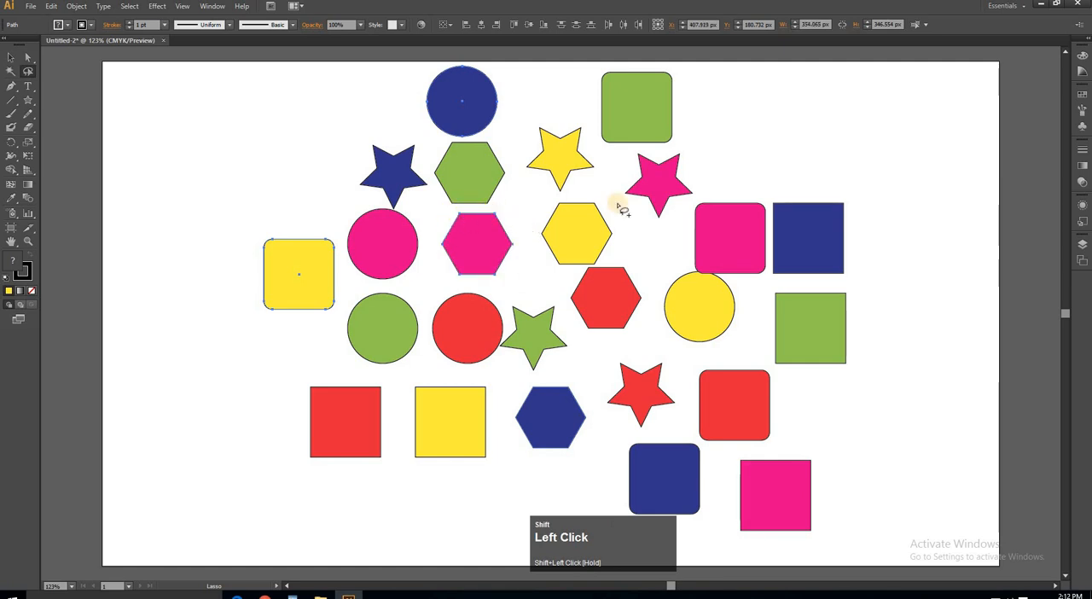
# - Lasso the pink rounded square, yellow circle and pink square into the existing selection, and move the selected set to the left
pyautogui.moveTo(660, 269)
pyautogui.mouseDown()
pyautogui.moveTo(661, 326)
pyautogui.moveTo(678, 347)
pyautogui.moveTo(726, 346)
pyautogui.moveTo(748, 313)
pyautogui.moveTo(732, 270)
pyautogui.moveTo(660, 271)
pyautogui.mouseUp()
pyautogui.moveTo(790, 448)
pyautogui.mouseDown()
pyautogui.moveTo(741, 457)
pyautogui.moveTo(730, 491)
pyautogui.moveTo(746, 555)
pyautogui.moveTo(798, 563)
pyautogui.moveTo(839, 519)
pyautogui.moveTo(792, 450)
pyautogui.mouseUp()
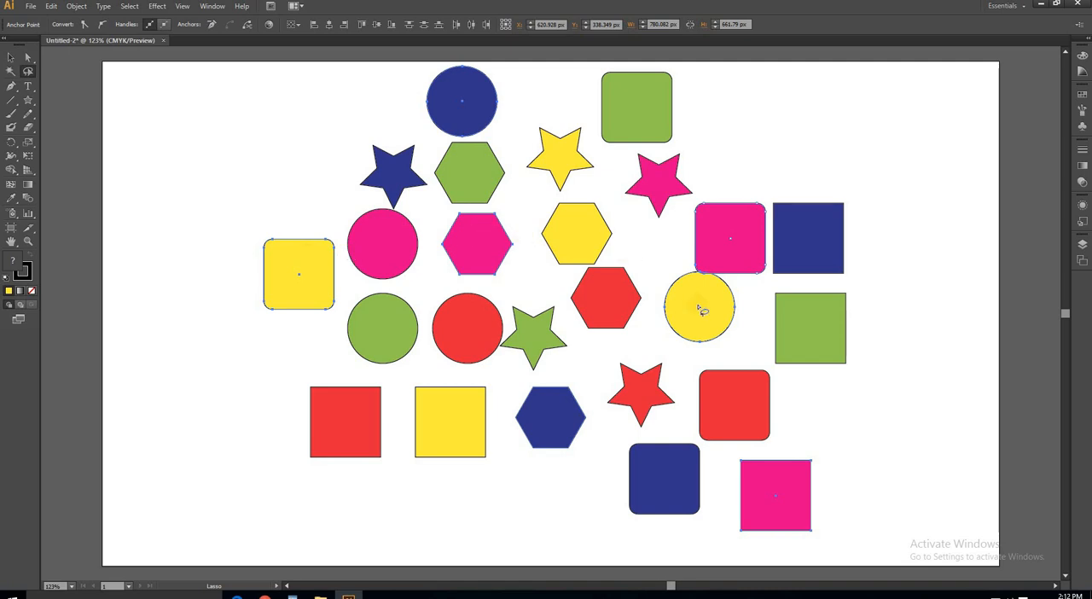
pyautogui.click(10, 57)
pyautogui.moveTo(478, 242); pyautogui.dragTo(419, 240)
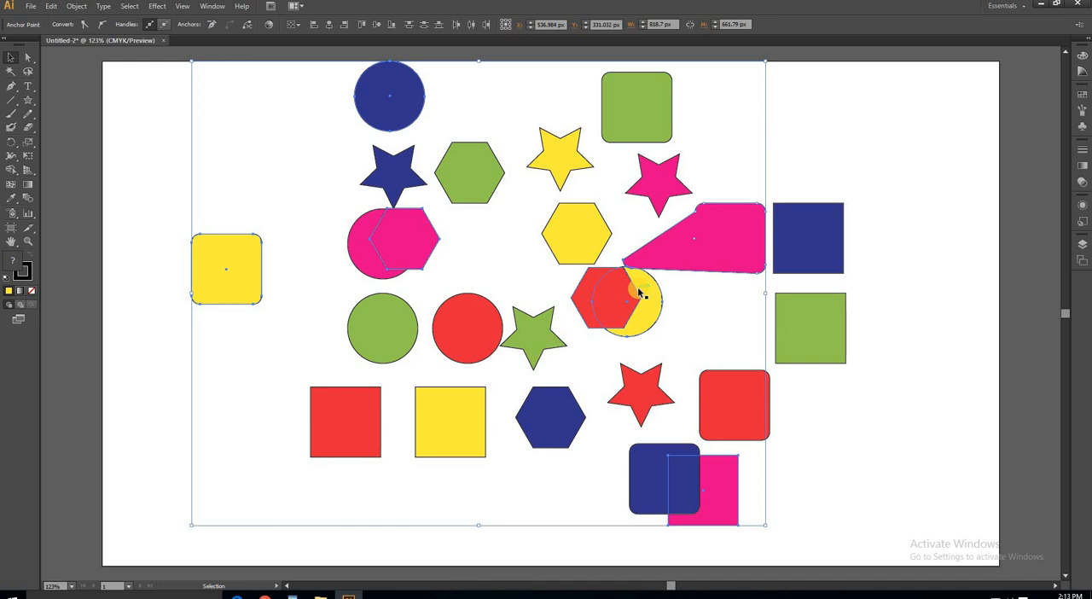
# - Undo the move and the last lasso selections, and deselect everything
pyautogui.press('ctrl')
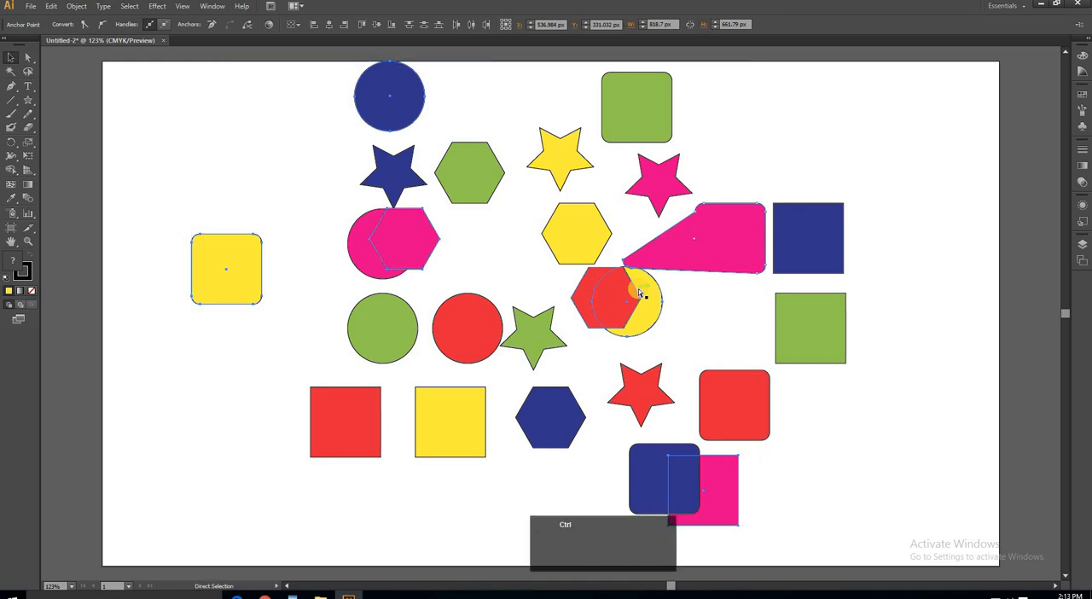
pyautogui.hotkey('ctrl', 'z')
pyautogui.hotkey('ctrl', 'z')
pyautogui.hotkey('ctrl', 'z')
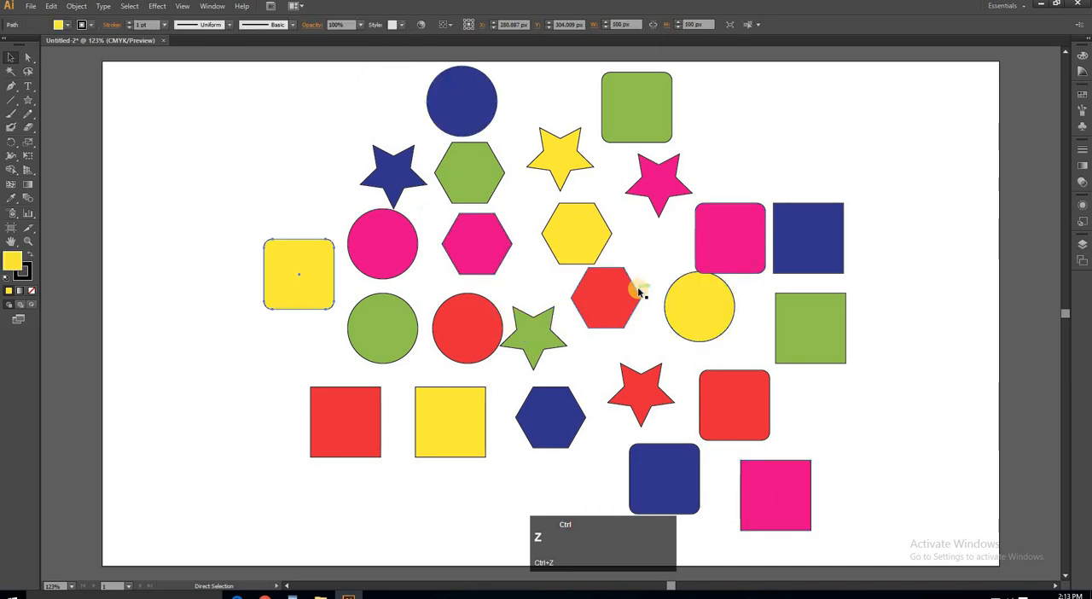
pyautogui.click(202, 202)
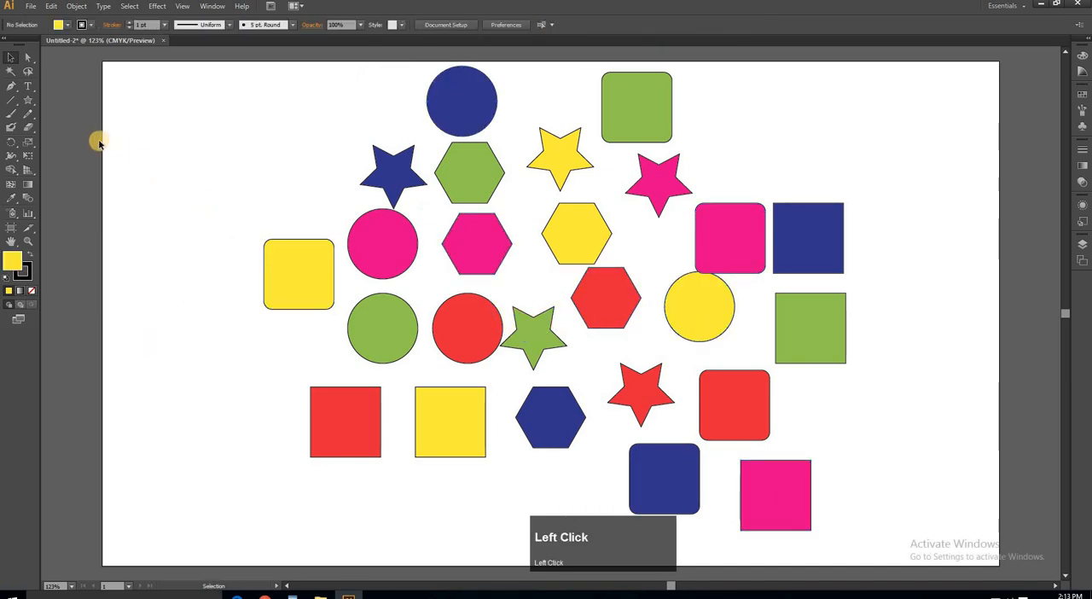
# - Select all yellow shapes with the Magic Wand, sampling the yellow rounded square
pyautogui.click(11, 77)
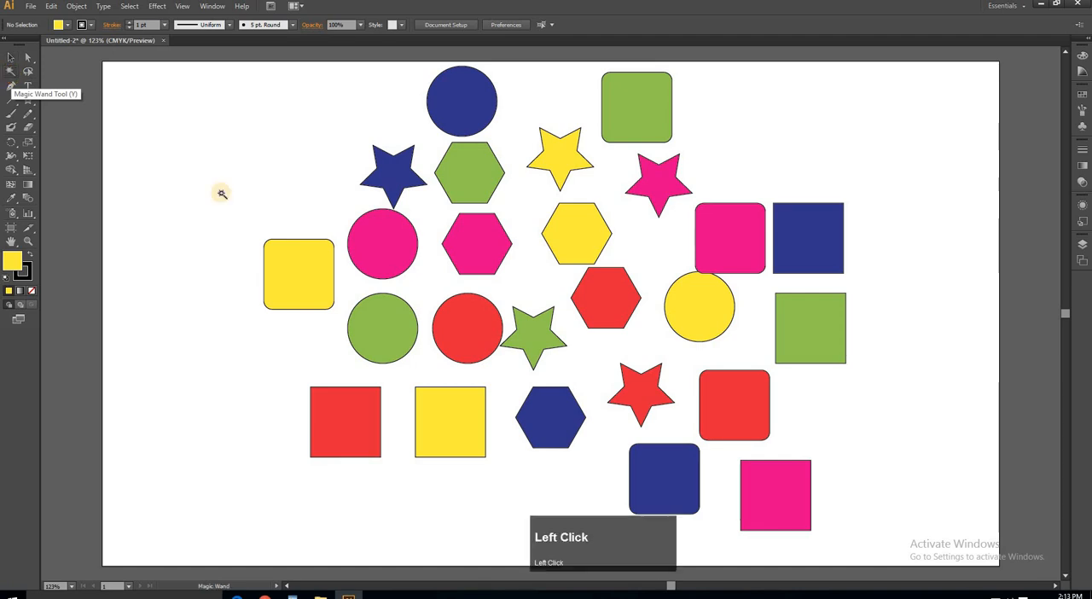
pyautogui.click(290, 261)
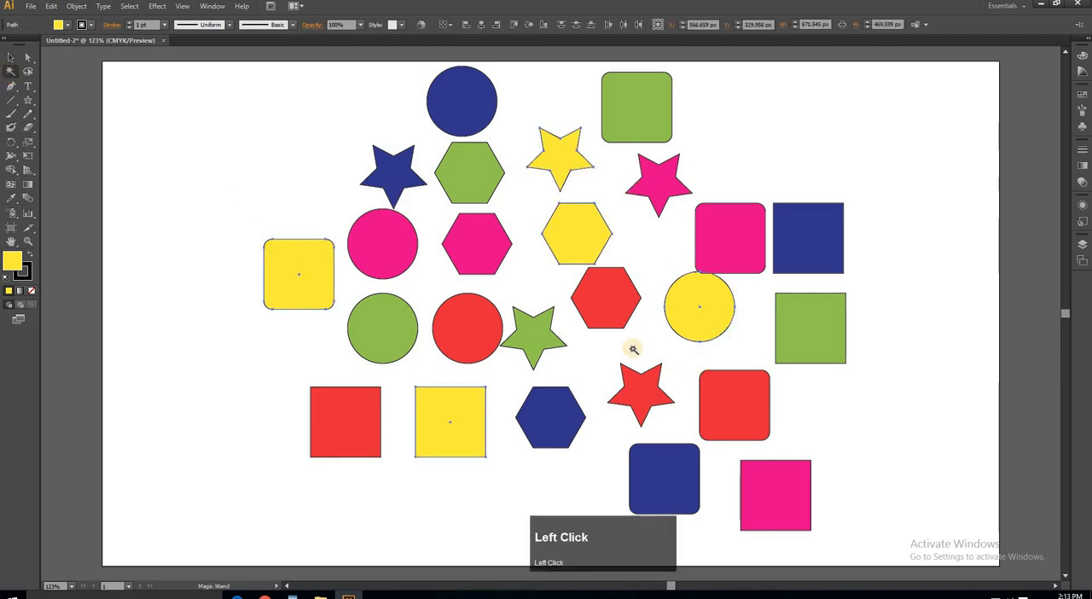